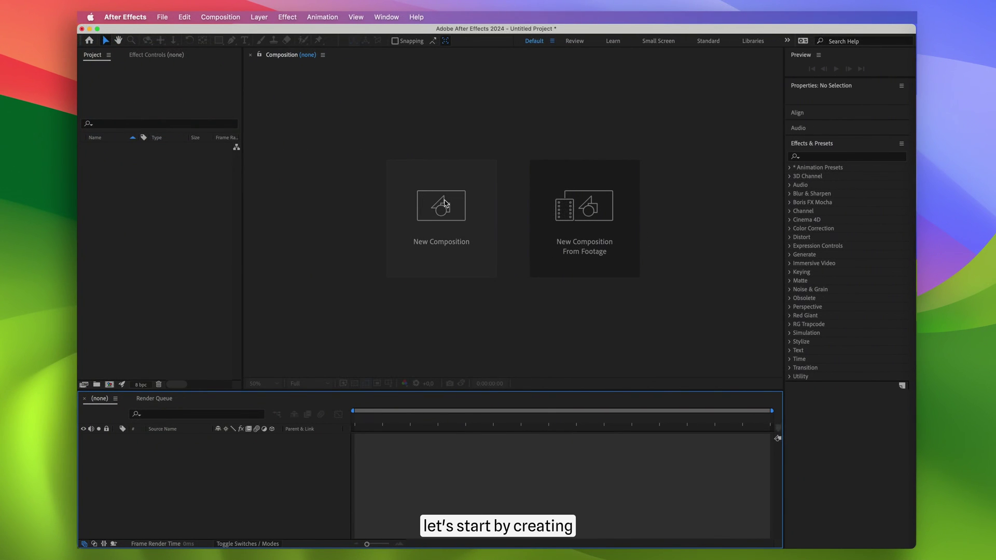
Step: Create a composition named 'Glass Effect' and place the clouds video in its timeline
{"action": "left_click", "coordinate": [451, 212]}
{"action": "left_click", "coordinate": [491, 179]}
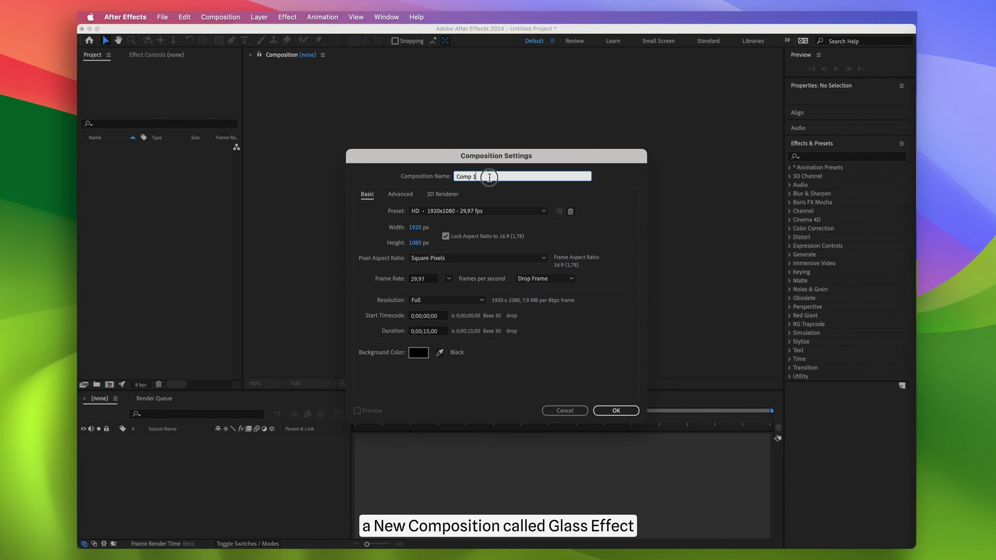
{"action": "type", "text": "Glass Effect"}
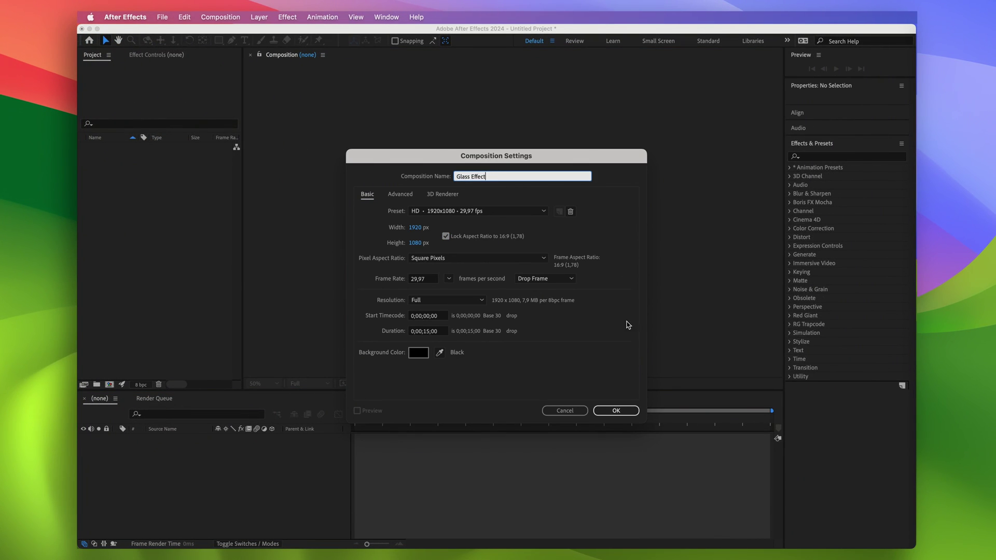
{"action": "left_click", "coordinate": [618, 411]}
{"action": "left_click_drag", "start_coordinate": [676, 215], "coordinate": [123, 501]}
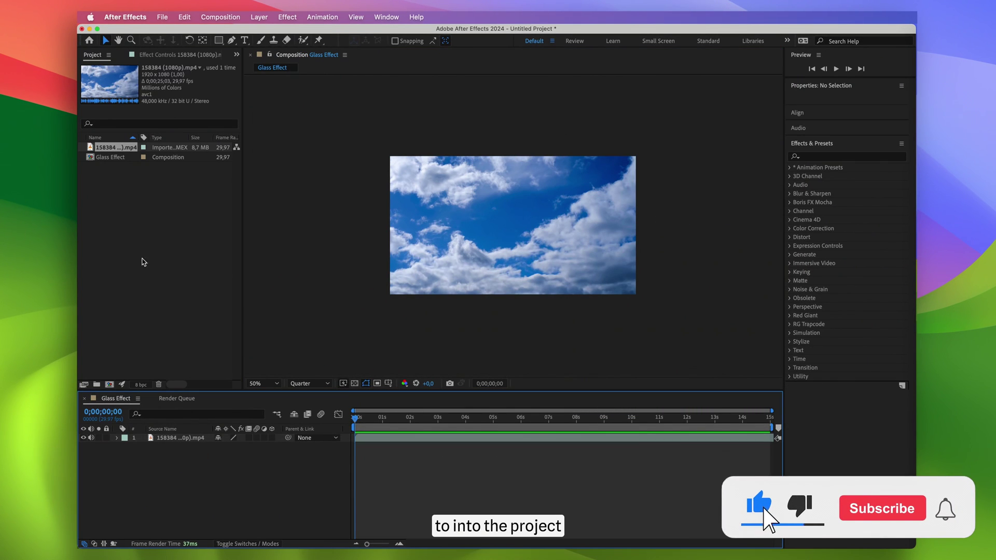
Step: Create a second, empty composition named 'Displacement Map'
{"action": "right_click", "coordinate": [133, 235]}
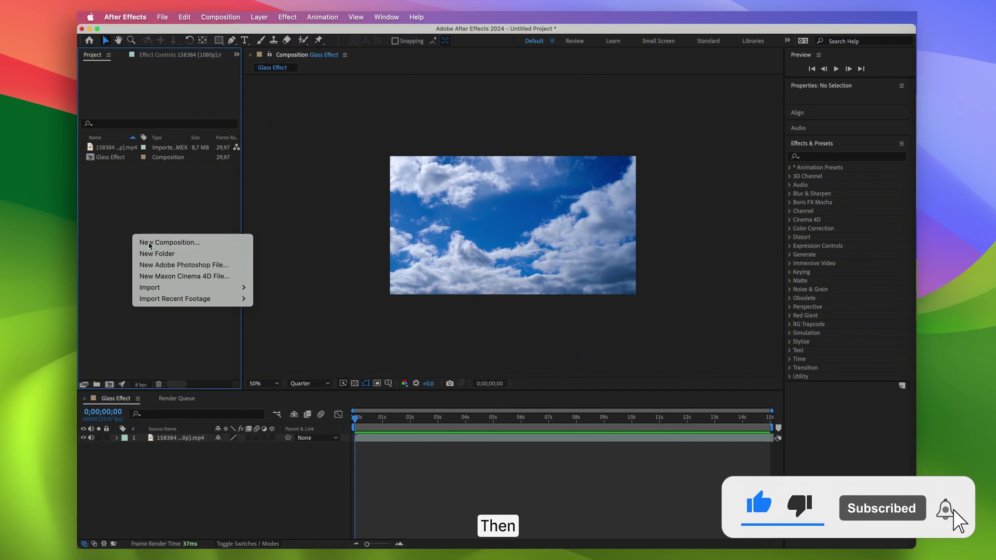
{"action": "left_click", "coordinate": [149, 243]}
{"action": "type", "text": "Displacement Map"}
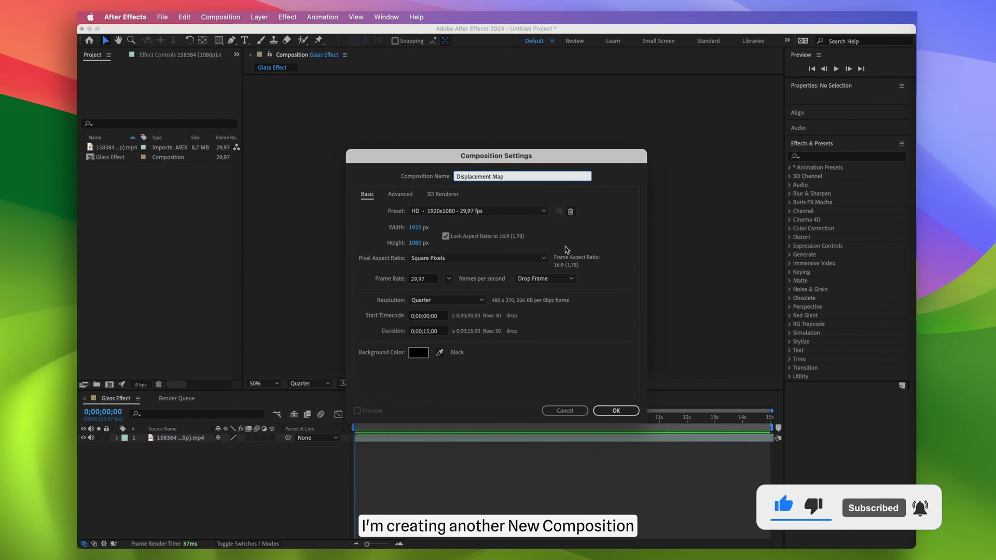
{"action": "left_click", "coordinate": [614, 411]}
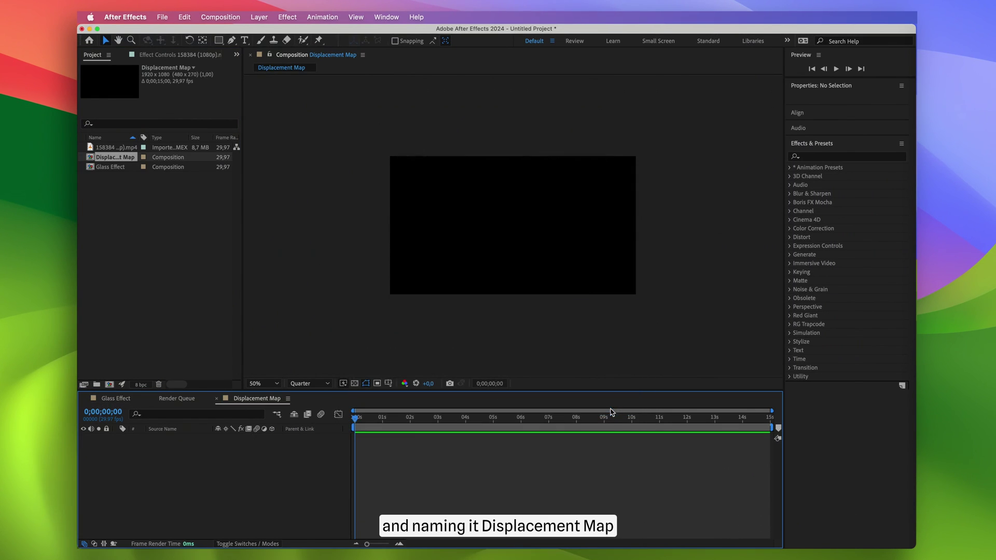
Step: Add a black solid layer and apply a Gradient Ramp effect to it
{"action": "right_click", "coordinate": [245, 466]}
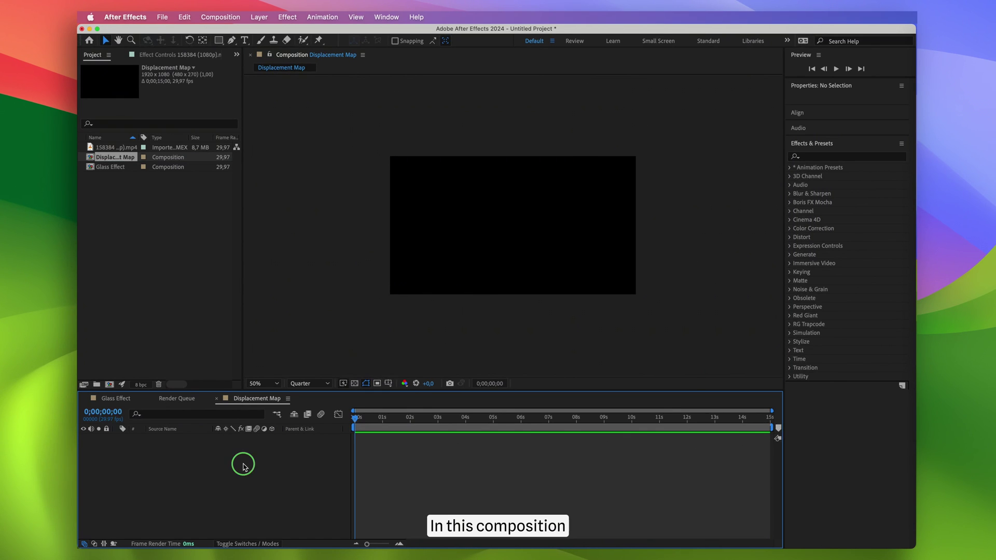
{"action": "mouse_move", "coordinate": [284, 418]}
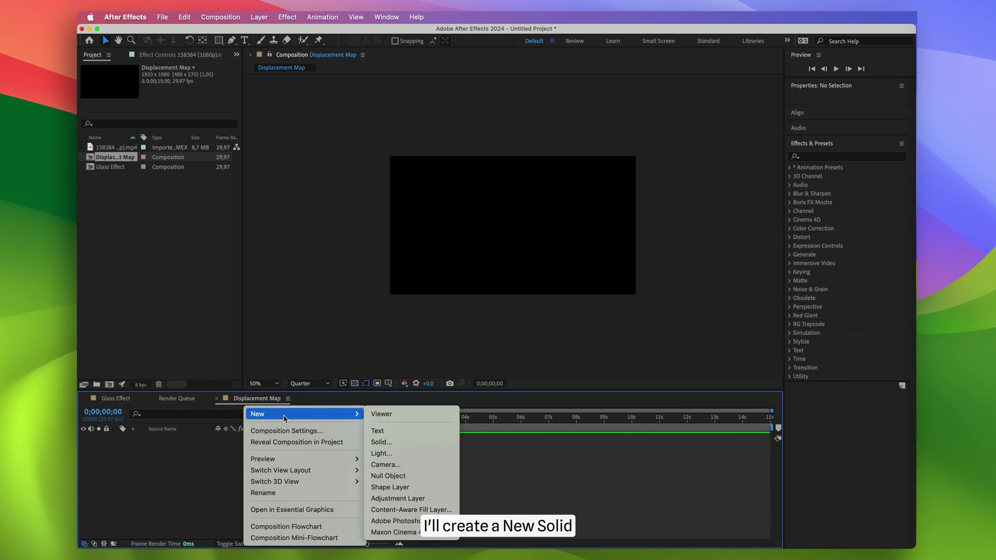
{"action": "left_click", "coordinate": [412, 442]}
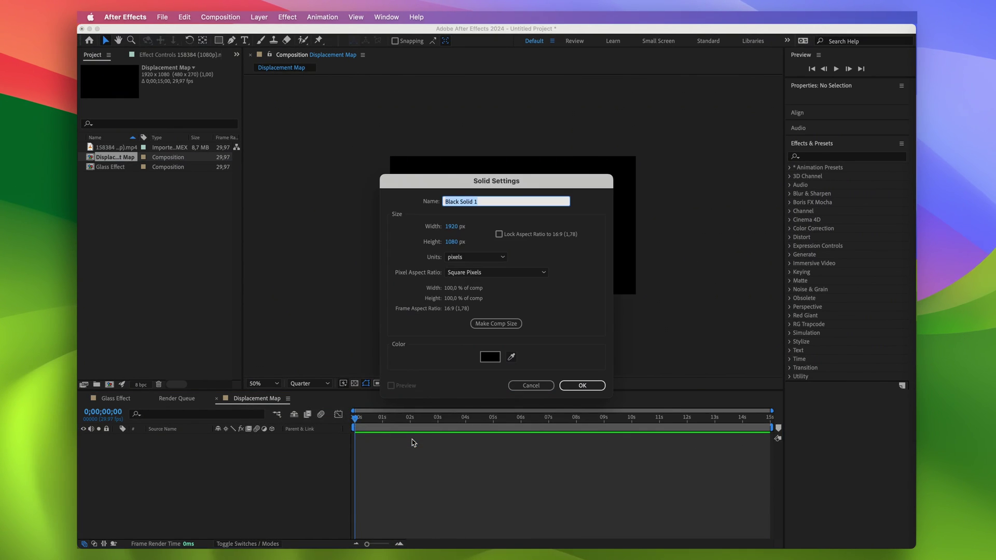
{"action": "left_click", "coordinate": [582, 386]}
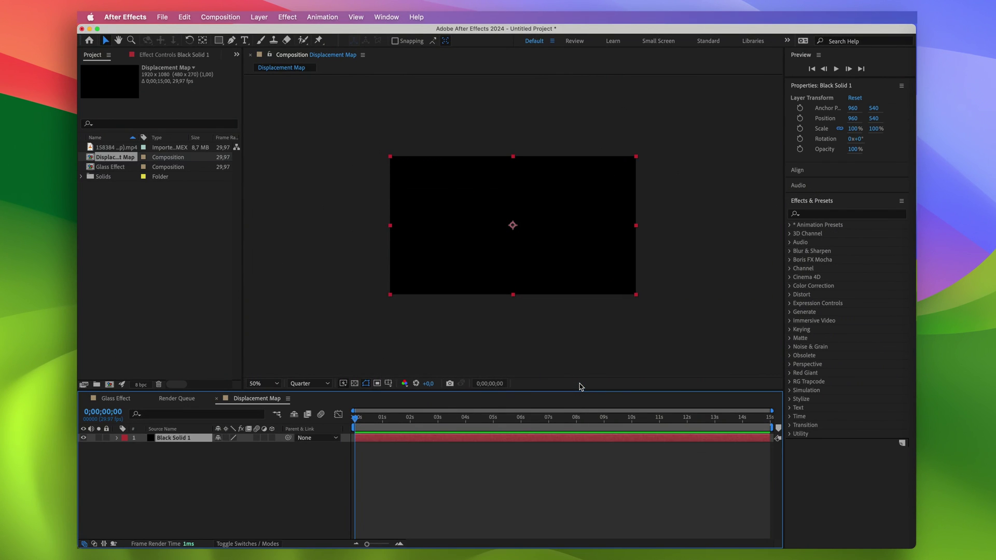
{"action": "left_click", "coordinate": [850, 213]}
{"action": "type", "text": "Gradie"}
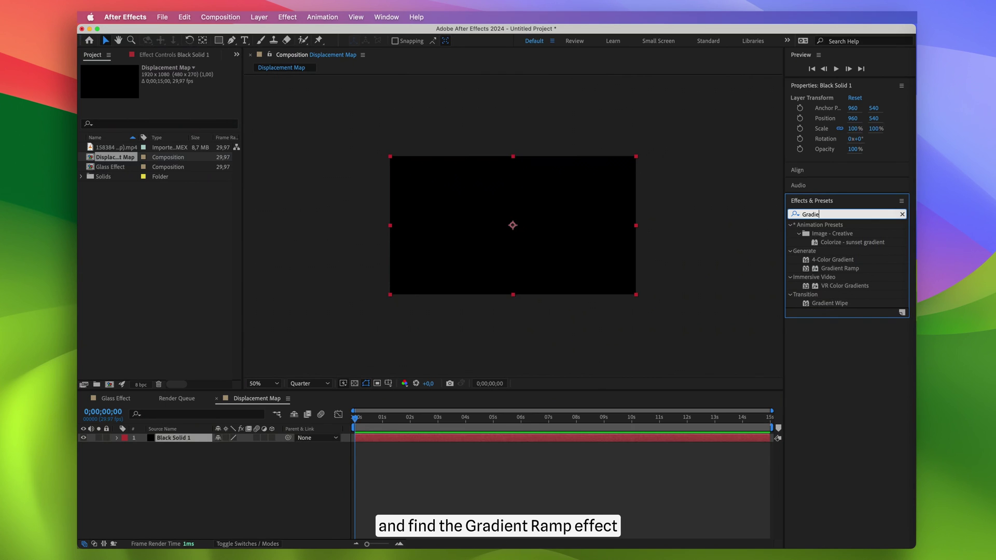
{"action": "double_click", "coordinate": [848, 270]}
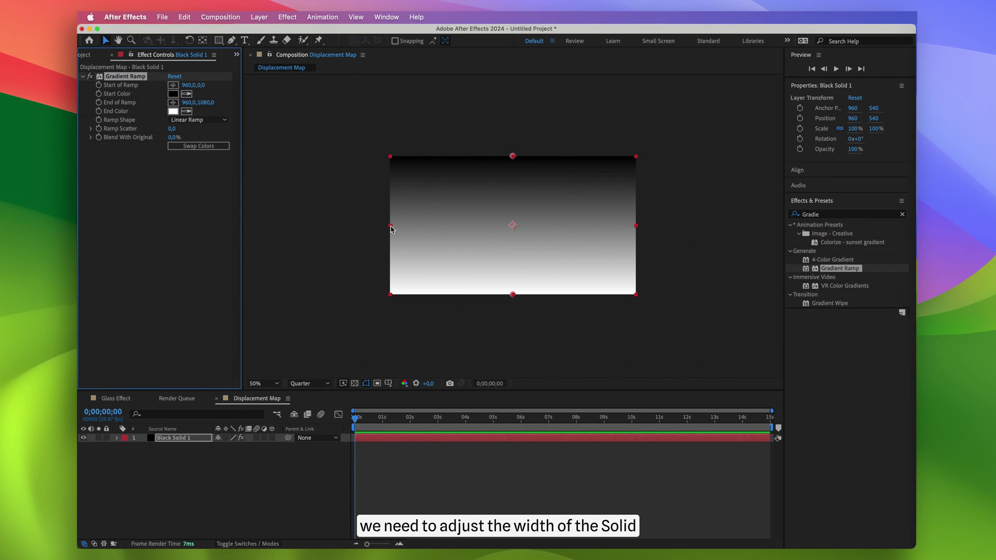
Step: Narrow the solid into a 1.3% wide vertical strip and set End of Ramp to 0,540
{"action": "left_click_drag", "start_coordinate": [392, 229], "coordinate": [510, 231]}
{"action": "scroll", "coordinate": [512, 234], "scroll_direction": "up", "scroll_amount": 2}
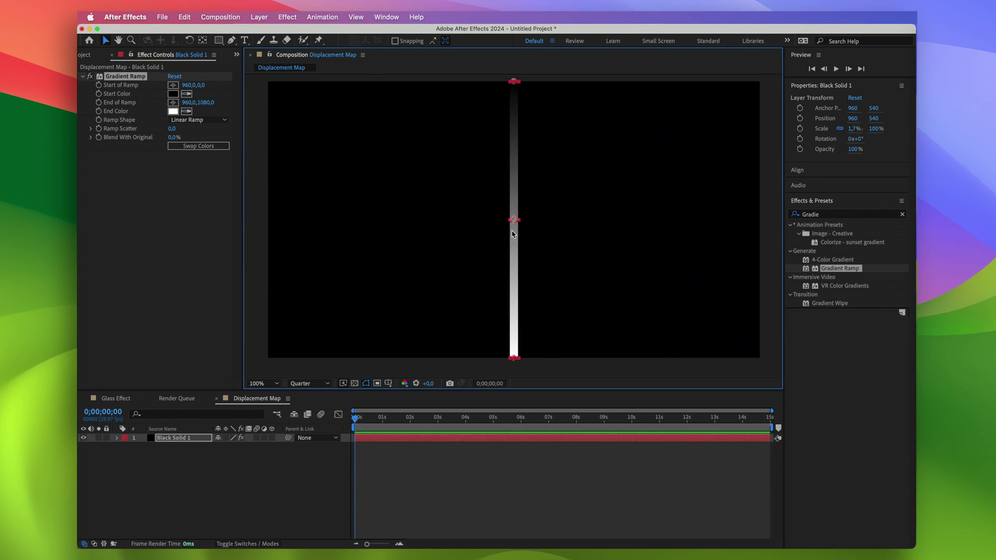
{"action": "left_click_drag", "start_coordinate": [512, 224], "coordinate": [512, 223]}
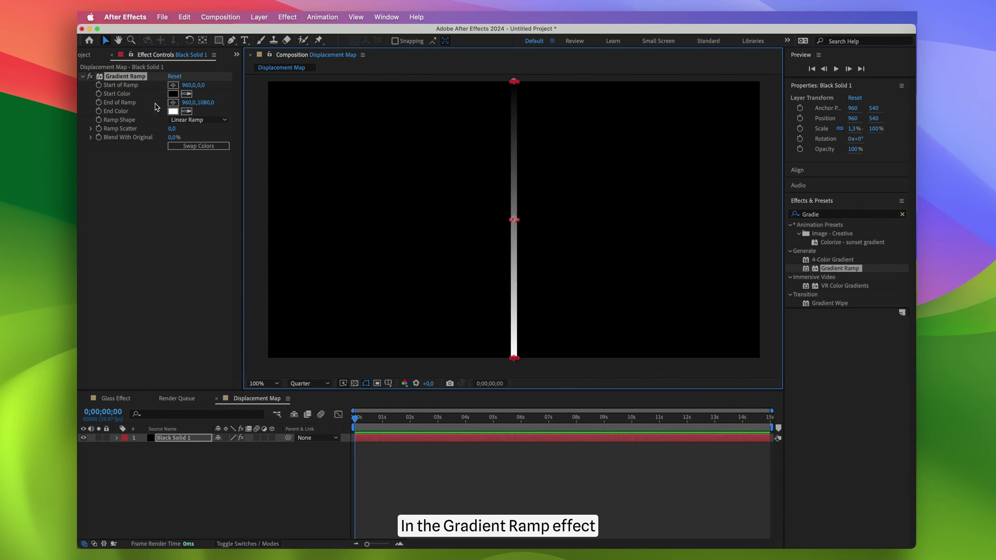
{"action": "left_click", "coordinate": [173, 104]}
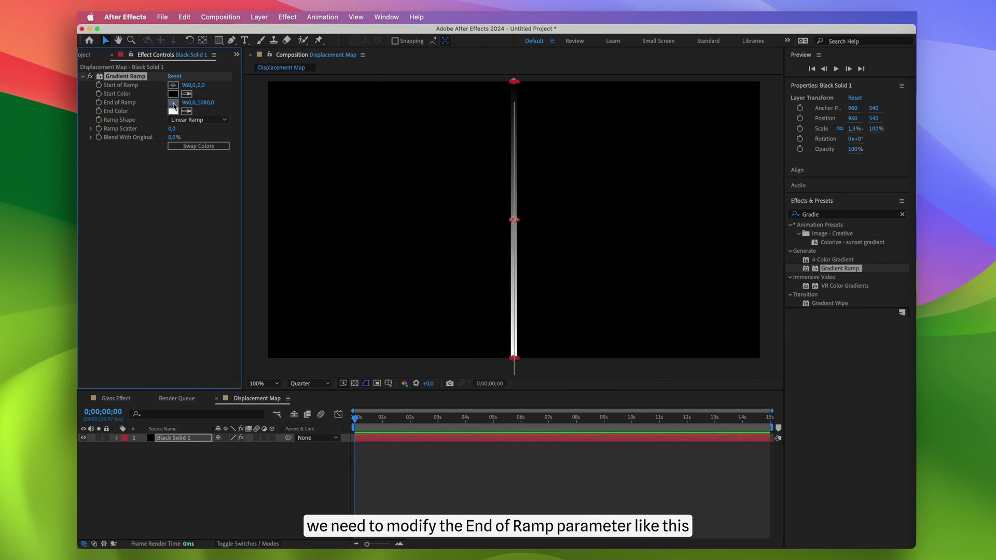
{"action": "left_click", "coordinate": [512, 220]}
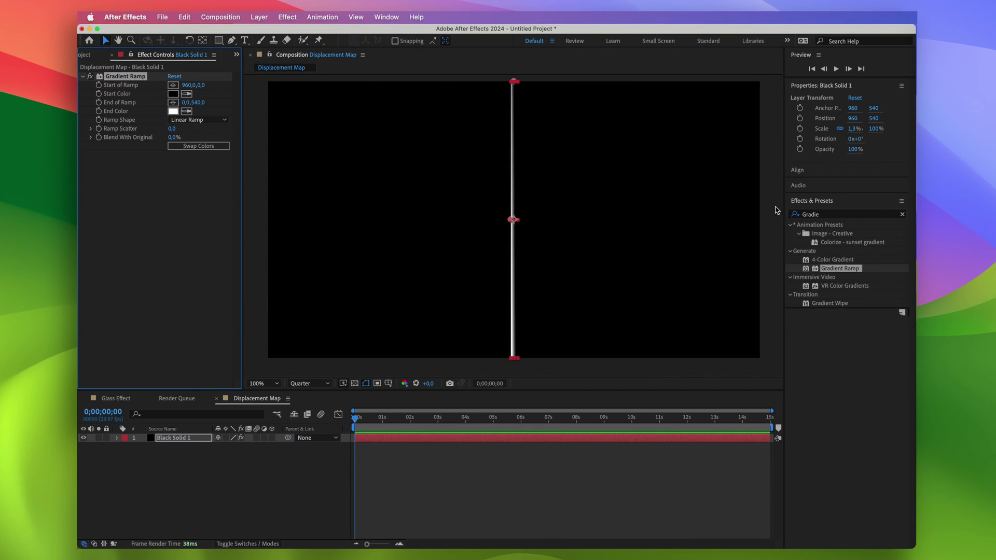
{"action": "left_click", "coordinate": [807, 217]}
Step: Apply Motion Tile to the gradient strip and widen its Output Width to 1300
{"action": "type", "text": "Motion"}
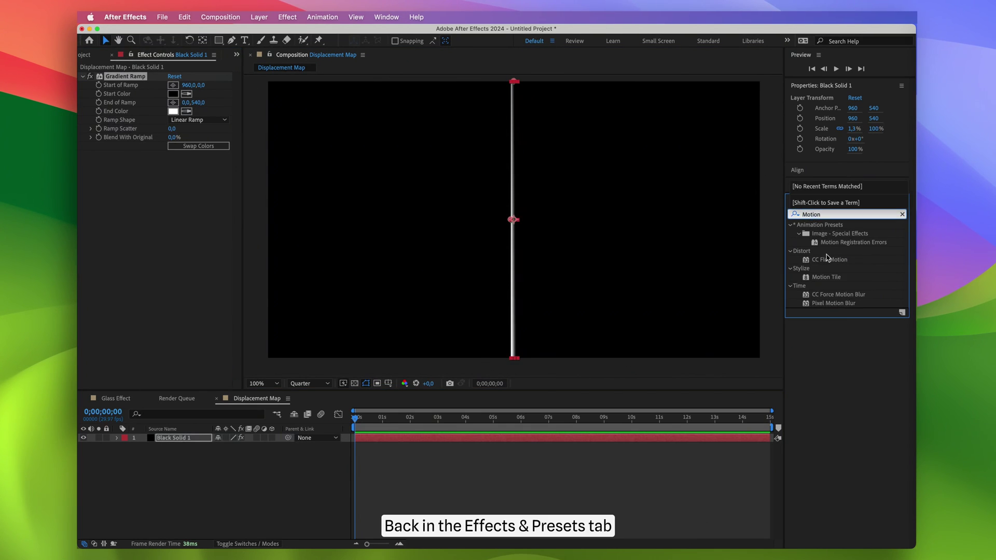
{"action": "double_click", "coordinate": [827, 277]}
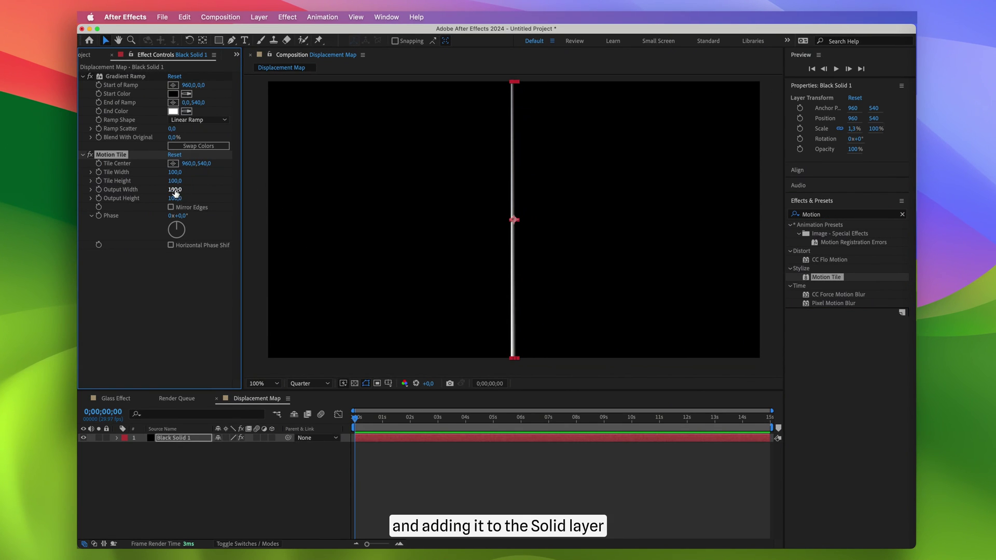
{"action": "left_click_drag", "start_coordinate": [175, 192], "coordinate": [257, 187]}
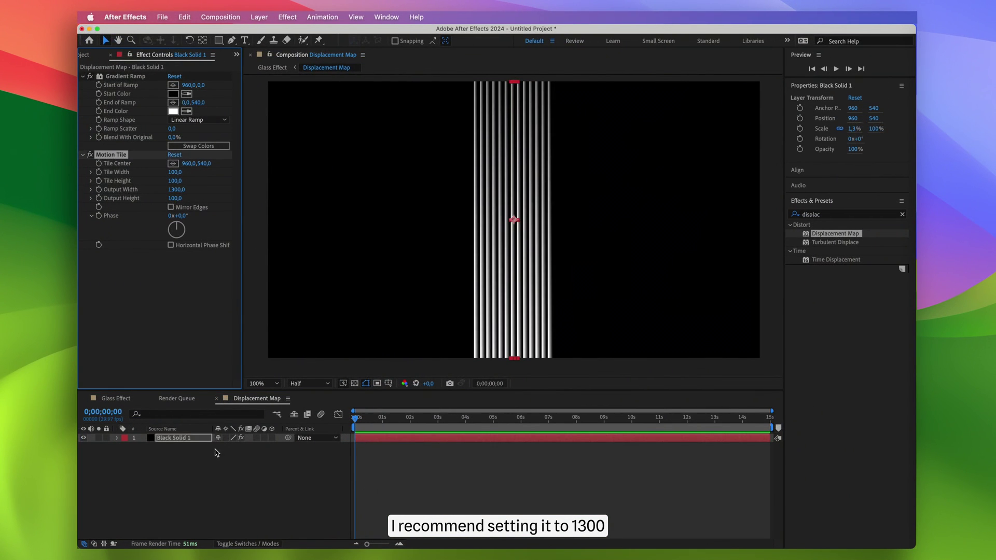
{"action": "left_click", "coordinate": [211, 467]}
Step: Duplicate the stripe layer and offset the copies' Position so they sit beside the original
{"action": "left_click", "coordinate": [182, 438]}
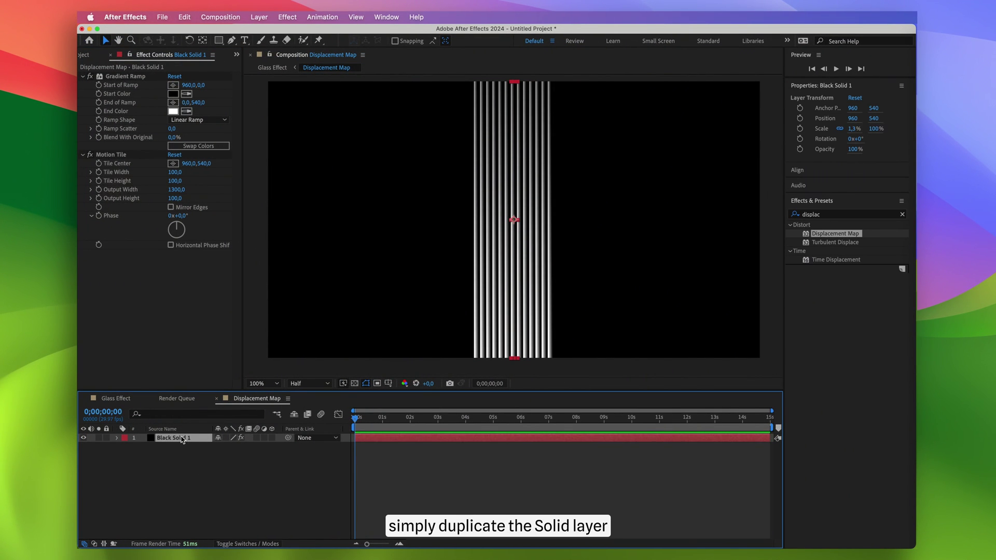
{"action": "key", "text": "super+d"}
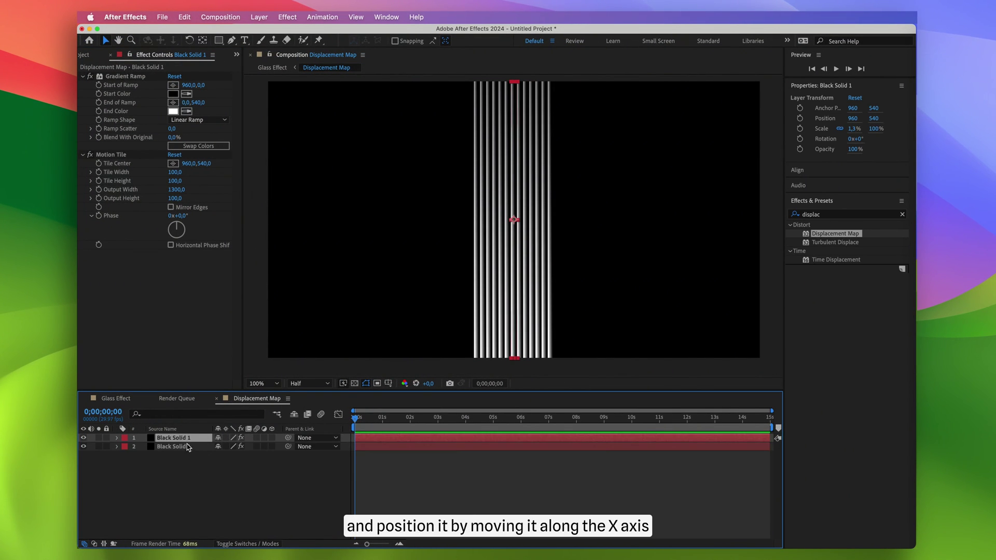
{"action": "key", "text": "p"}
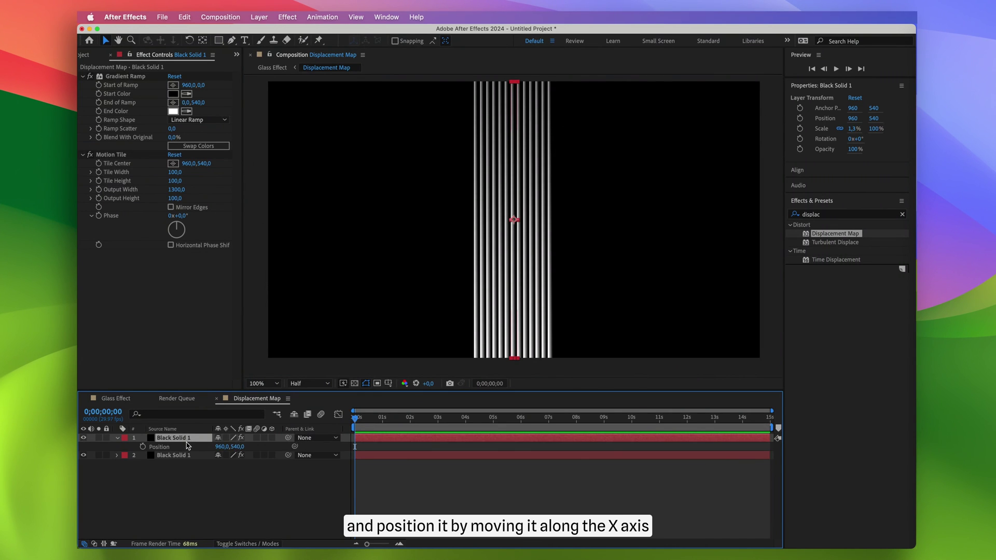
{"action": "left_click_drag", "start_coordinate": [222, 449], "coordinate": [85, 437]}
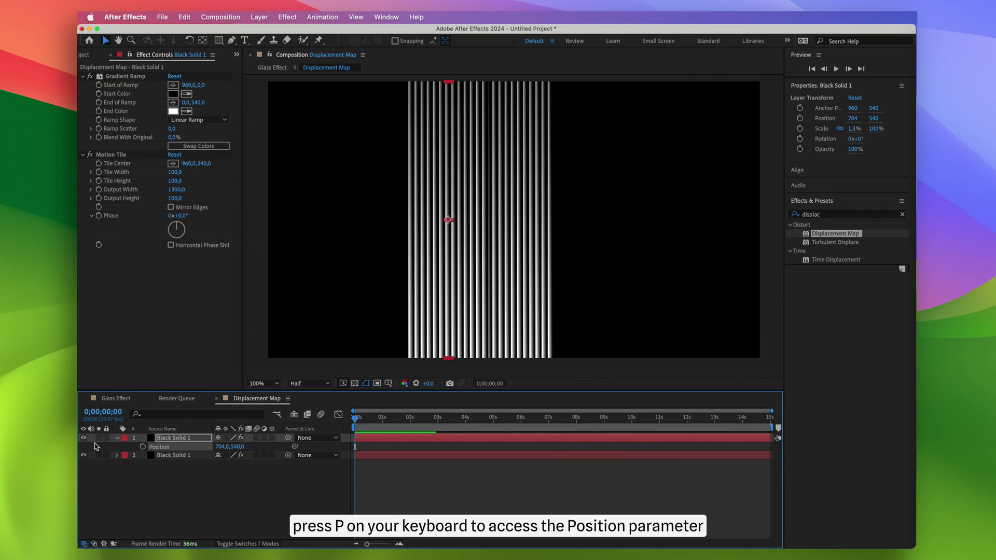
{"action": "mouse_move", "coordinate": [212, 447]}
{"action": "left_mouse_down"}
{"action": "mouse_move", "coordinate": [171, 447]}
{"action": "mouse_move", "coordinate": [210, 446]}
{"action": "mouse_move", "coordinate": [194, 447]}
{"action": "left_mouse_up"}
{"action": "key", "text": "ctrl+d"}
{"action": "left_click", "coordinate": [177, 440]}
{"action": "key", "text": "p"}
{"action": "key", "text": "ctrl+d"}
Step: Collapse the stripe layers' properties and select the top three stripe layers
{"action": "left_click", "coordinate": [222, 530]}
{"action": "left_click", "coordinate": [118, 438]}
{"action": "left_click", "coordinate": [118, 446]}
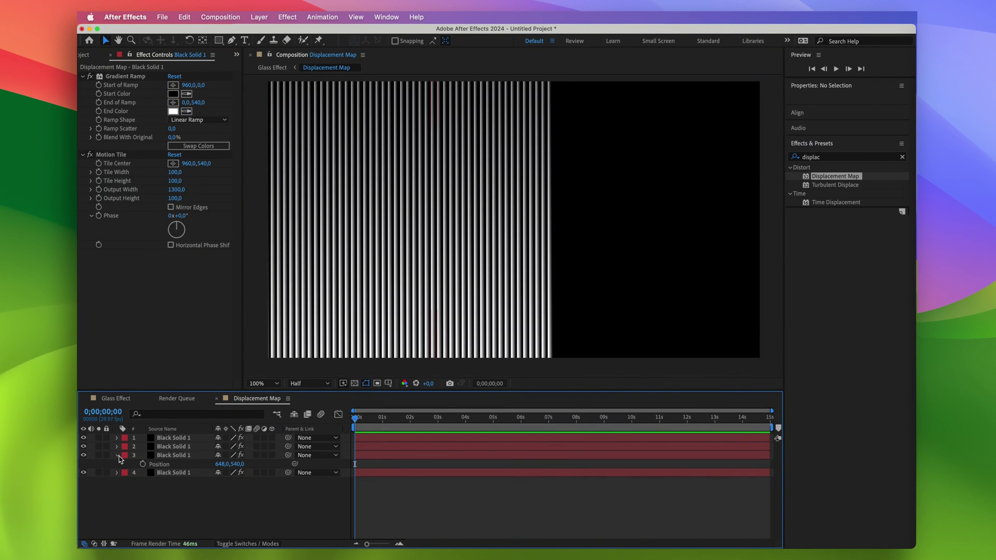
{"action": "left_click", "coordinate": [117, 455]}
{"action": "left_click", "coordinate": [171, 456]}
{"action": "left_click", "coordinate": [171, 439], "text": "shift"}
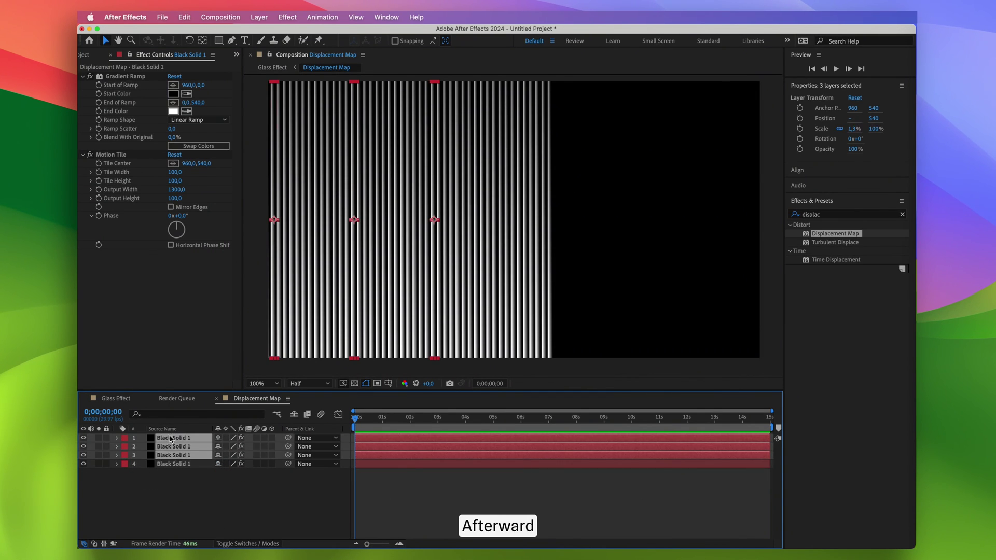
Step: Duplicate the three stripe layers and shift the copies right to fill the frame
{"action": "key", "text": "super+d"}
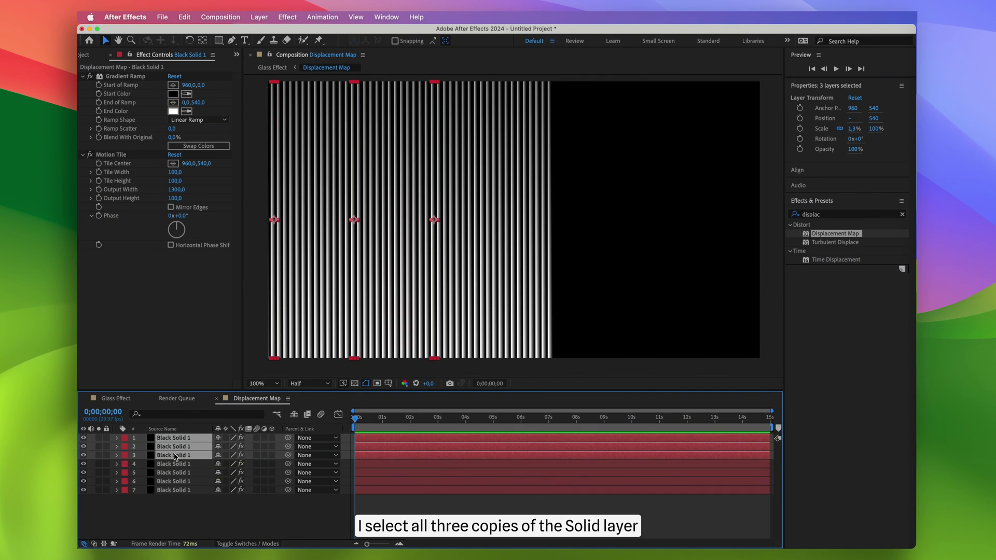
{"action": "key", "text": "p"}
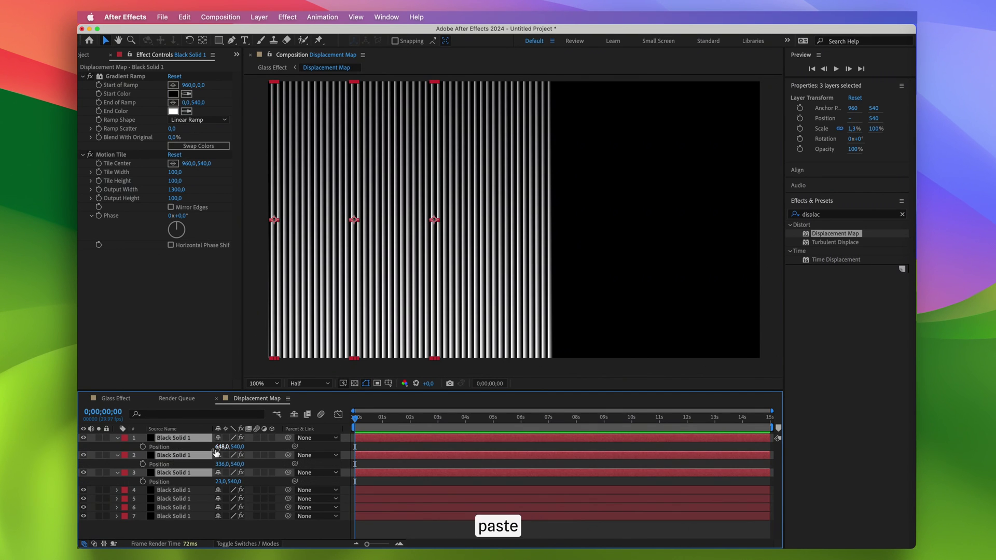
{"action": "left_click_drag", "start_coordinate": [220, 451], "coordinate": [262, 453]}
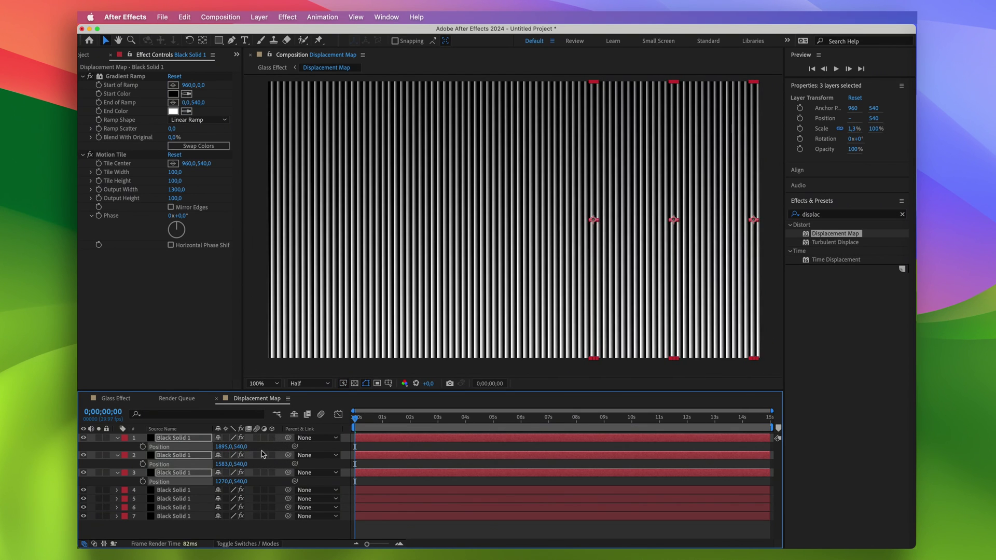
{"action": "left_click", "coordinate": [119, 441]}
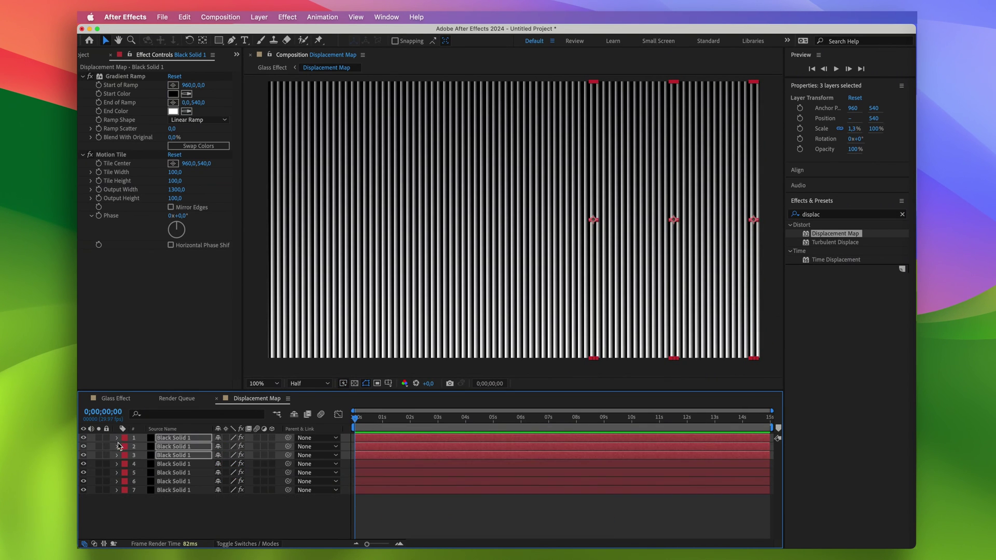
{"action": "left_click", "coordinate": [143, 514]}
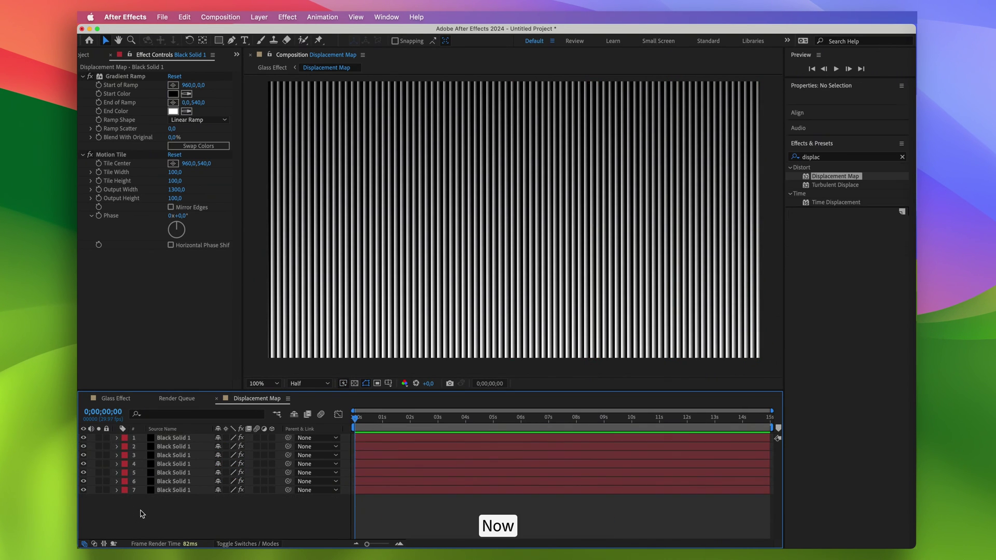
{"action": "left_click", "coordinate": [116, 399]}
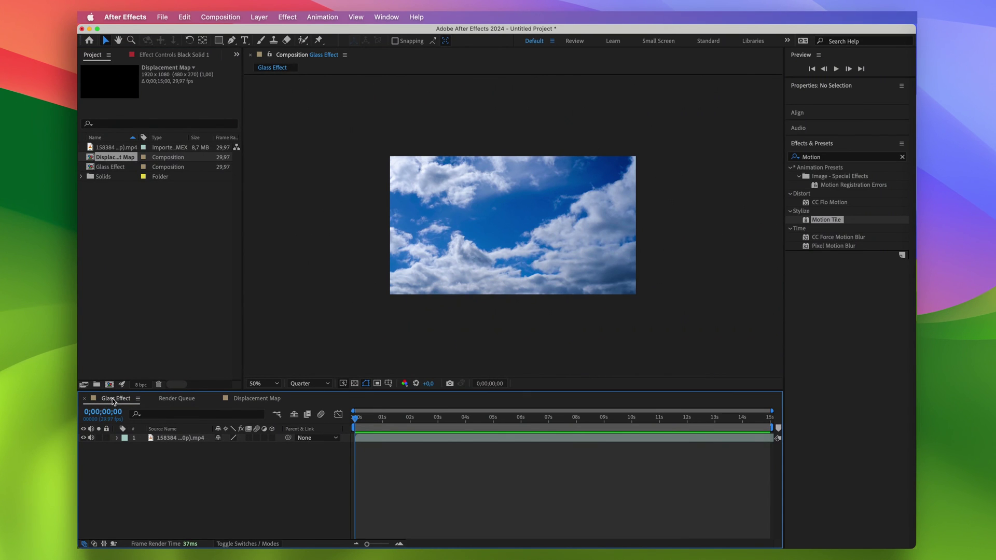
Step: Place the Displacement Map comp in Glass Effect beneath the sky clip
{"action": "left_click", "coordinate": [151, 193]}
{"action": "left_click_drag", "start_coordinate": [111, 157], "coordinate": [167, 470]}
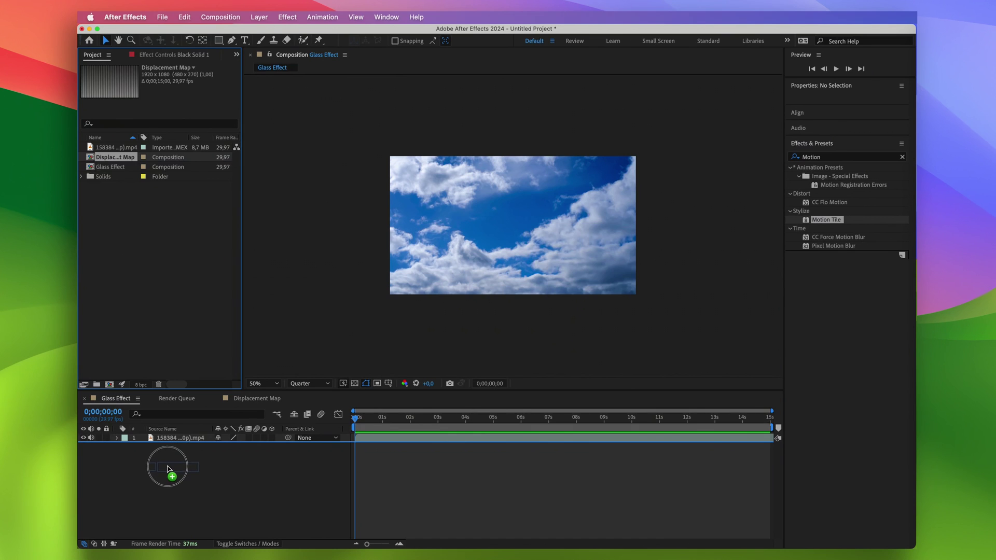
{"action": "left_click_drag", "start_coordinate": [167, 471], "coordinate": [167, 471]}
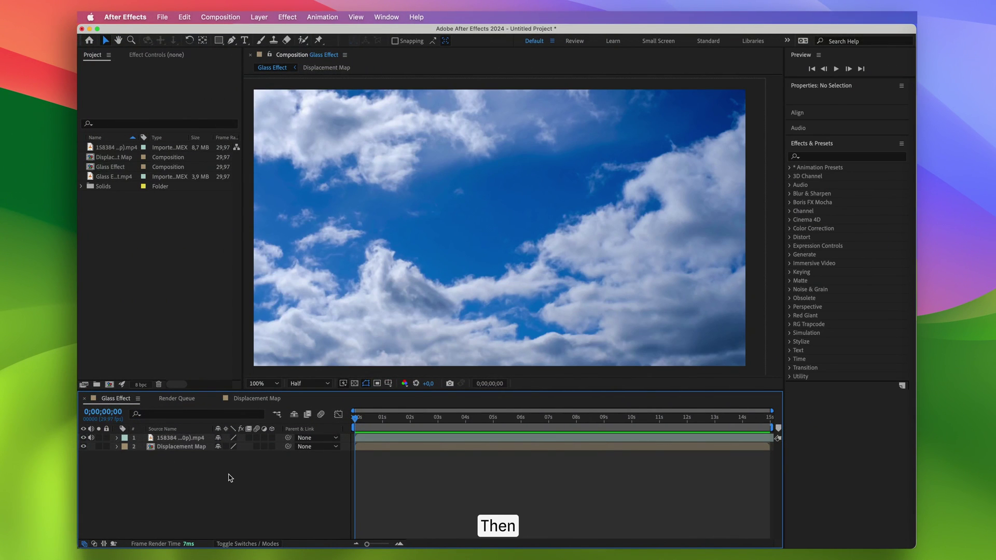
Step: Add a new adjustment layer on top of the Glass Effect layers
{"action": "right_click", "coordinate": [230, 478]}
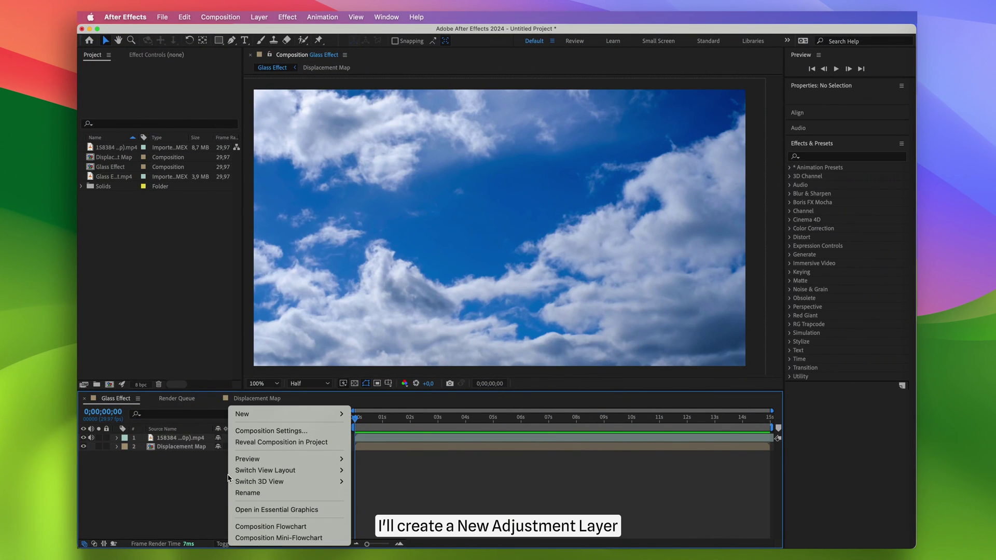
{"action": "mouse_move", "coordinate": [288, 415]}
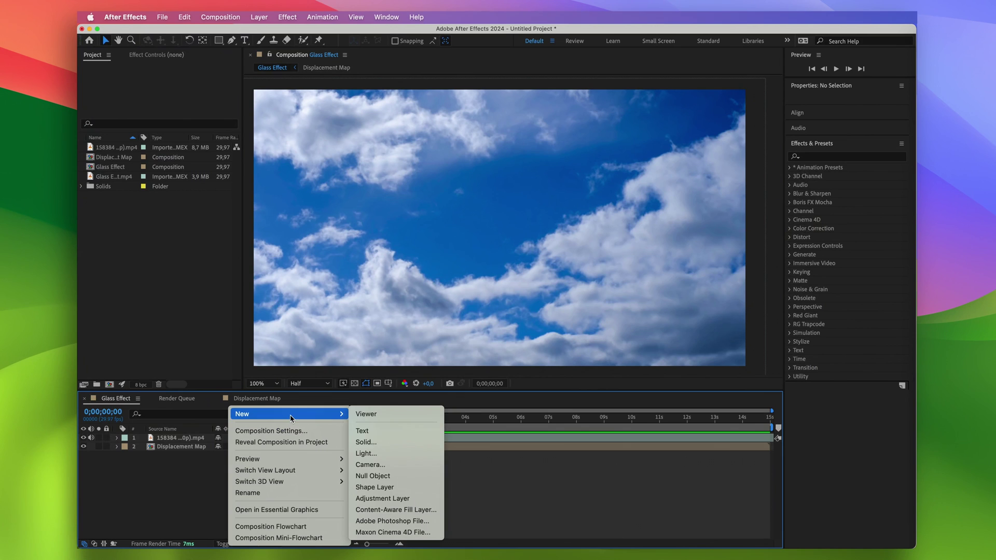
{"action": "left_click", "coordinate": [386, 499]}
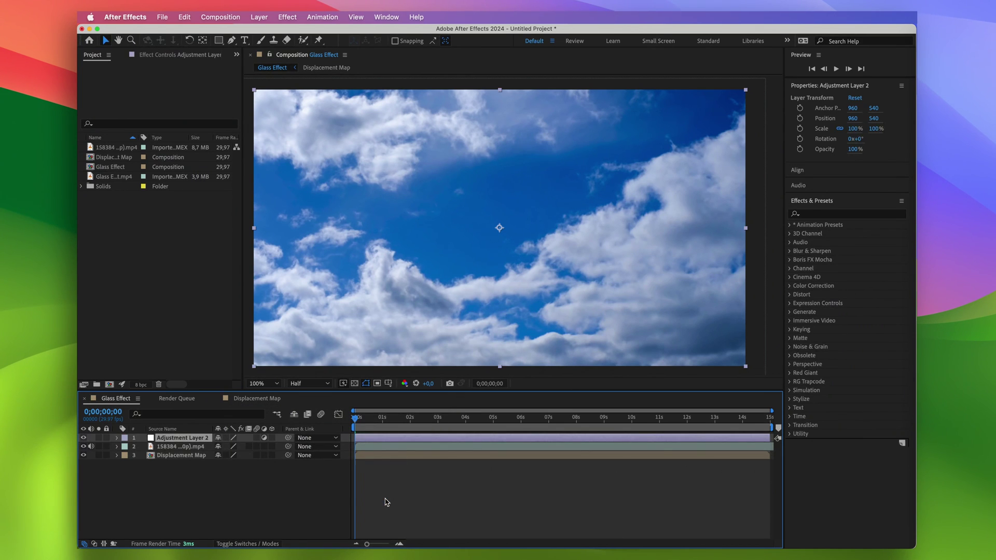
Step: Search 'Disp' and apply the Displacement Map effect to Adjustment Layer 2
{"action": "left_click", "coordinate": [809, 214]}
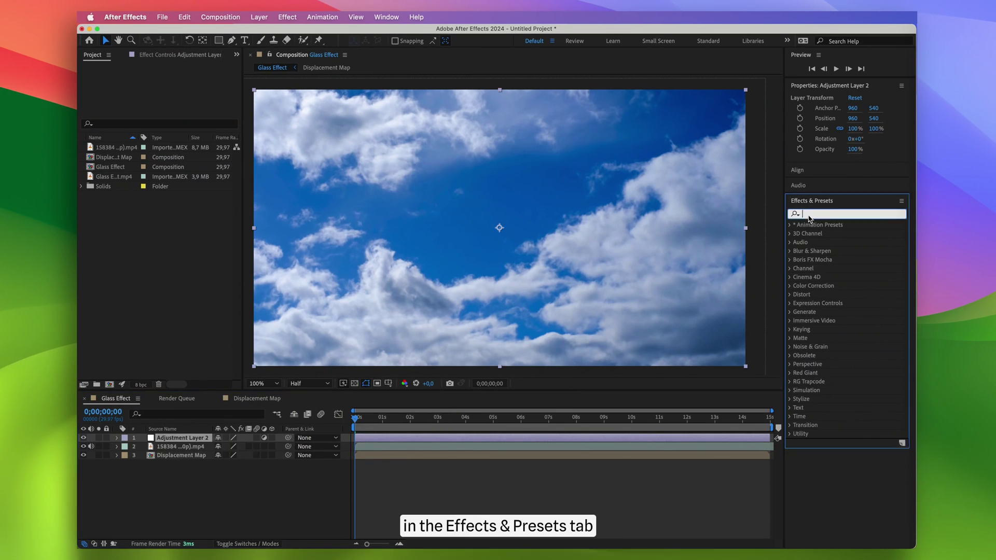
{"action": "type", "text": "Disp"}
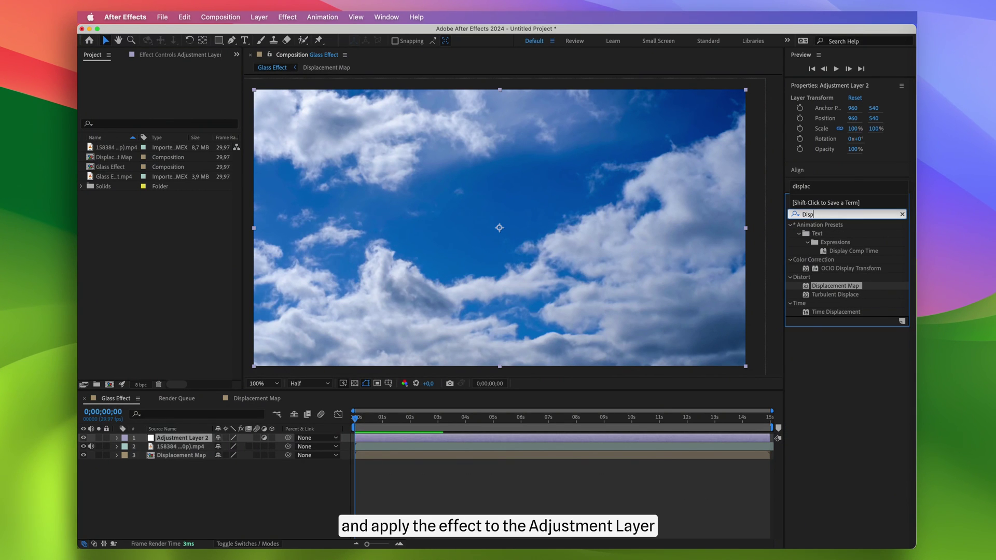
{"action": "double_click", "coordinate": [831, 284]}
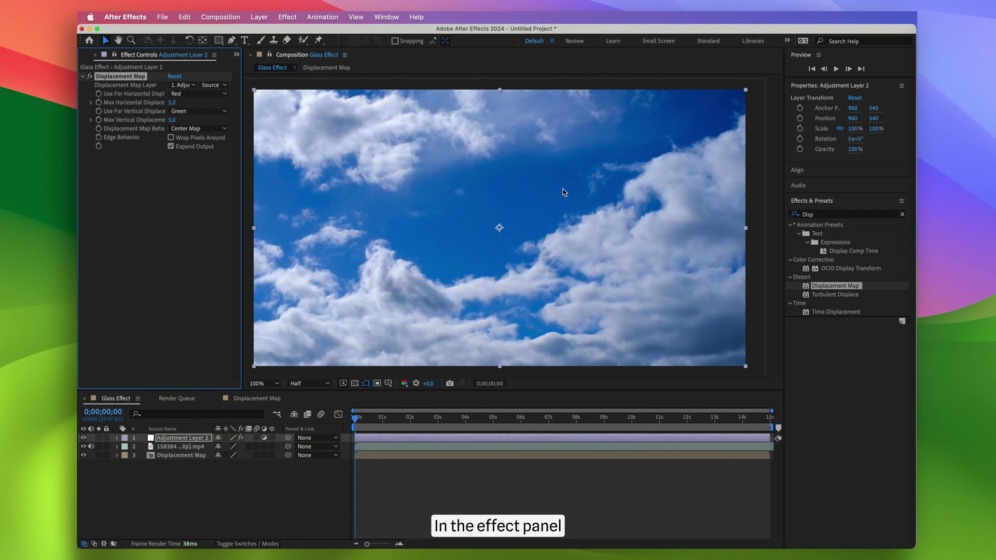
Step: Use the Displacement Map layer's Effects & Masks as the map, with Luminance for both channels
{"action": "left_click", "coordinate": [195, 86]}
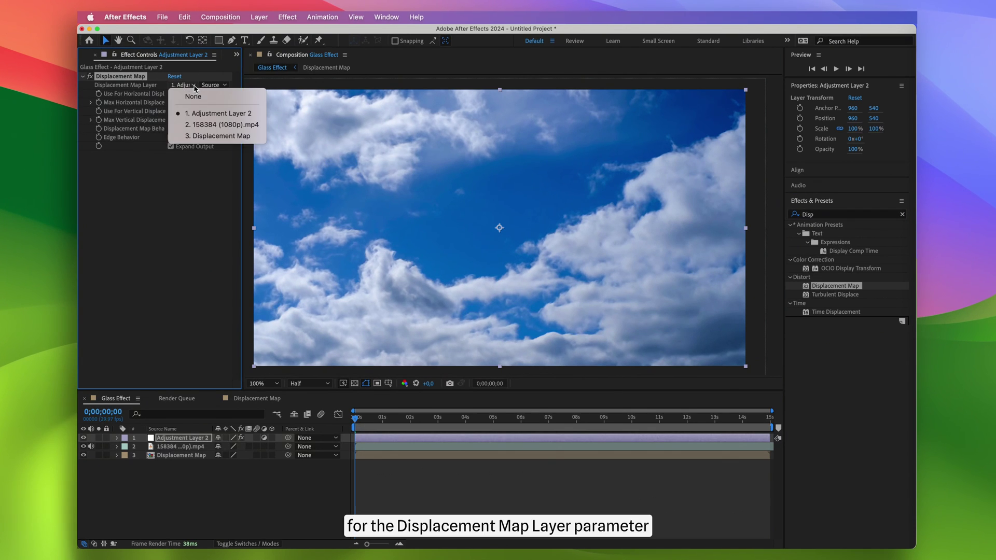
{"action": "left_click", "coordinate": [203, 135]}
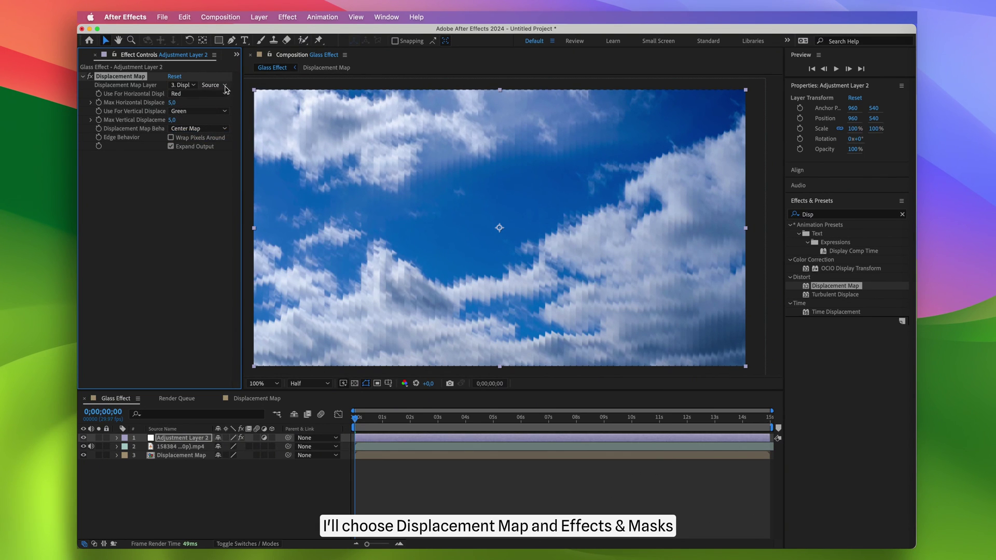
{"action": "left_click", "coordinate": [225, 86]}
{"action": "left_click", "coordinate": [228, 119]}
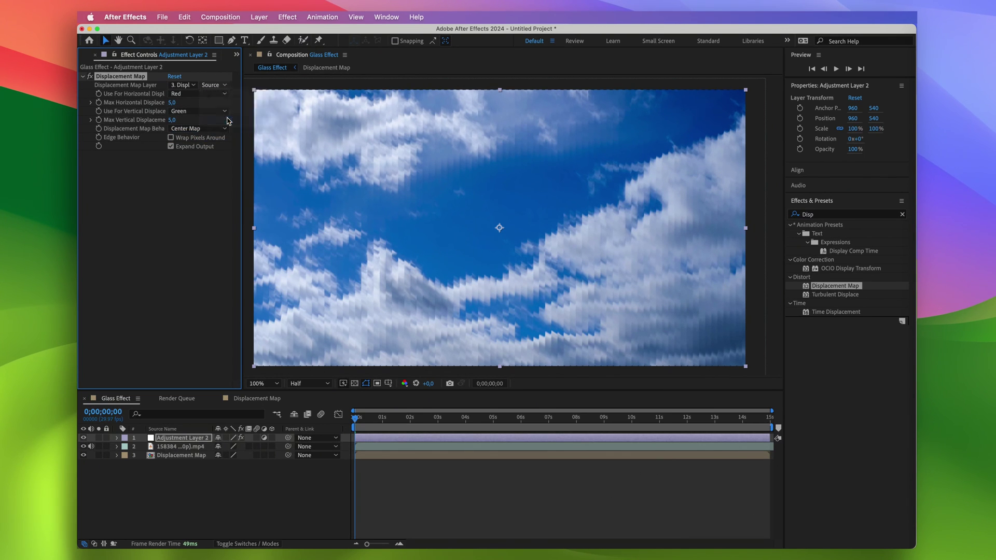
{"action": "left_click", "coordinate": [222, 95]}
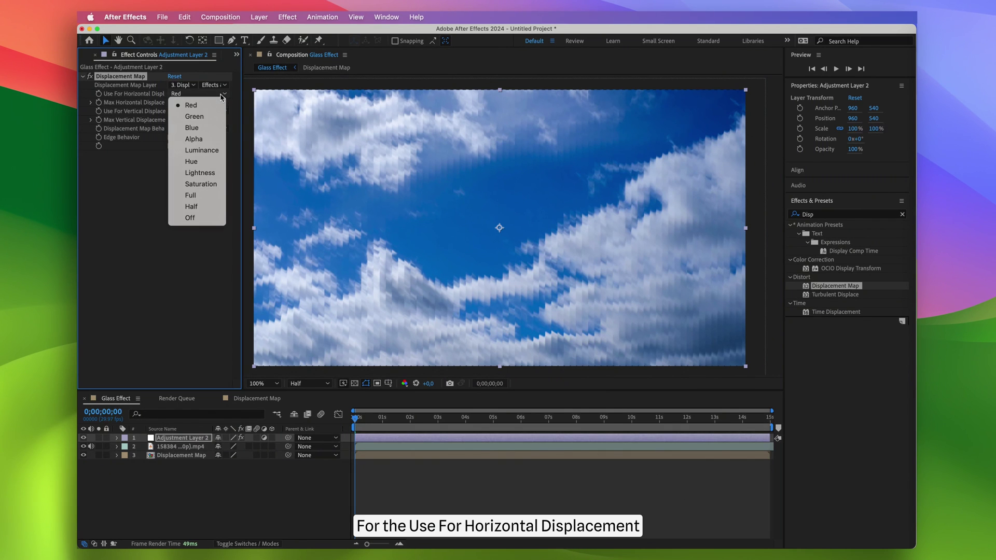
{"action": "left_click", "coordinate": [211, 150]}
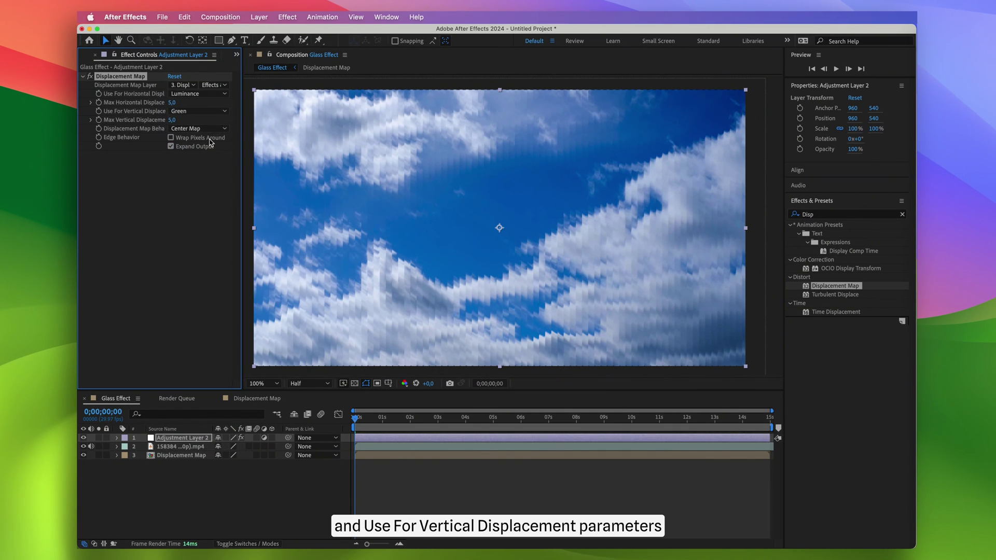
{"action": "left_click", "coordinate": [207, 113]}
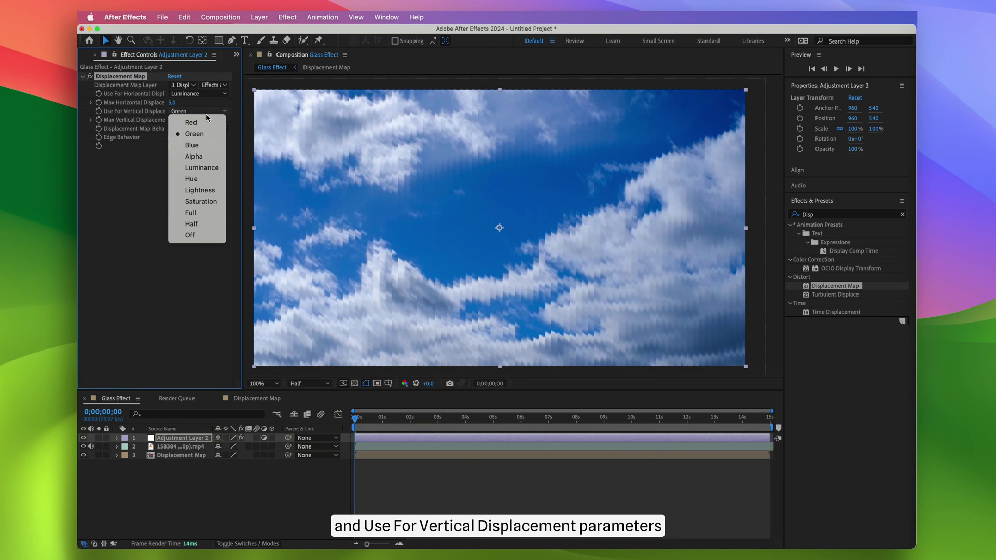
{"action": "left_click", "coordinate": [205, 168]}
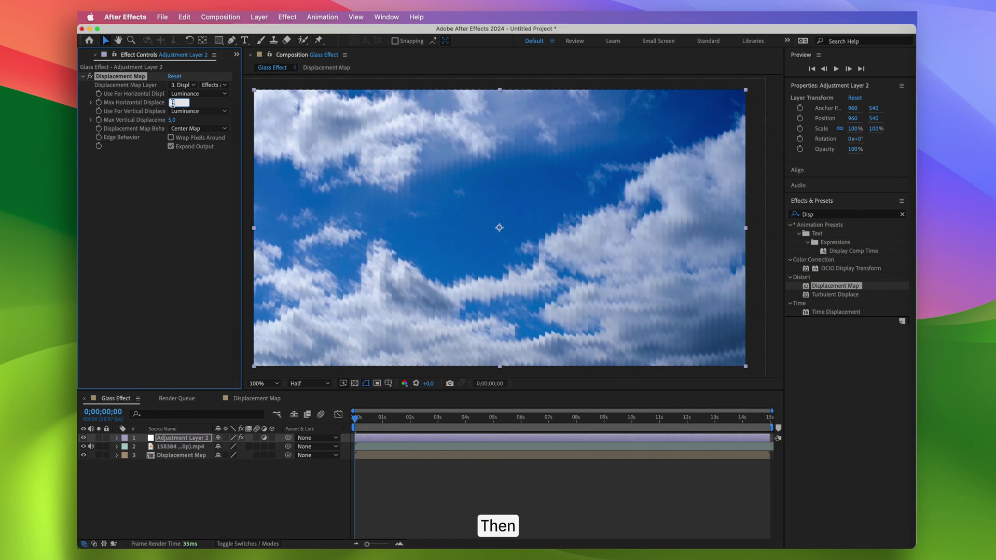
Step: Set Max Horizontal Displacement to 51, Max Vertical to -7, and preview the glass effect
{"action": "type", "text": "51"}
{"action": "key", "text": "Return"}
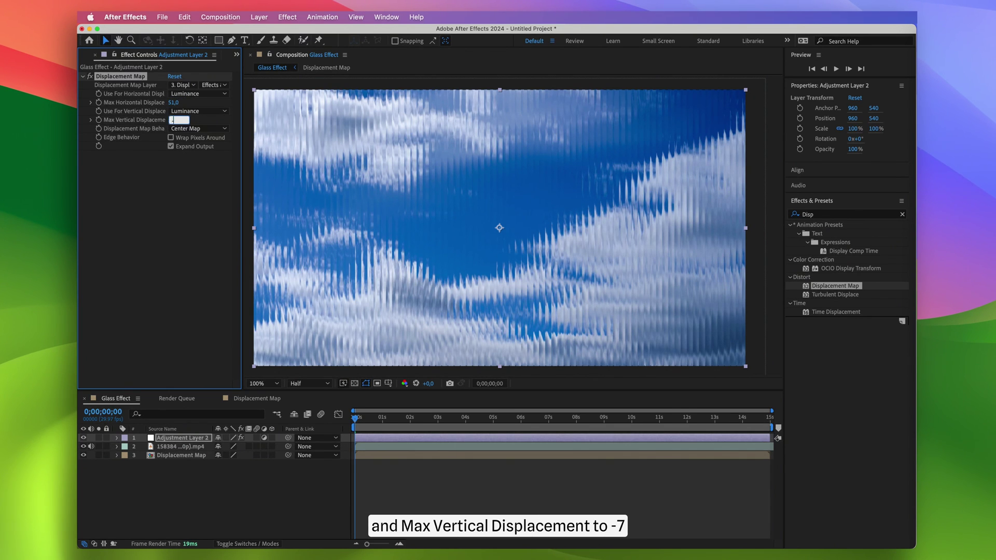
{"action": "left_click", "coordinate": [179, 186]}
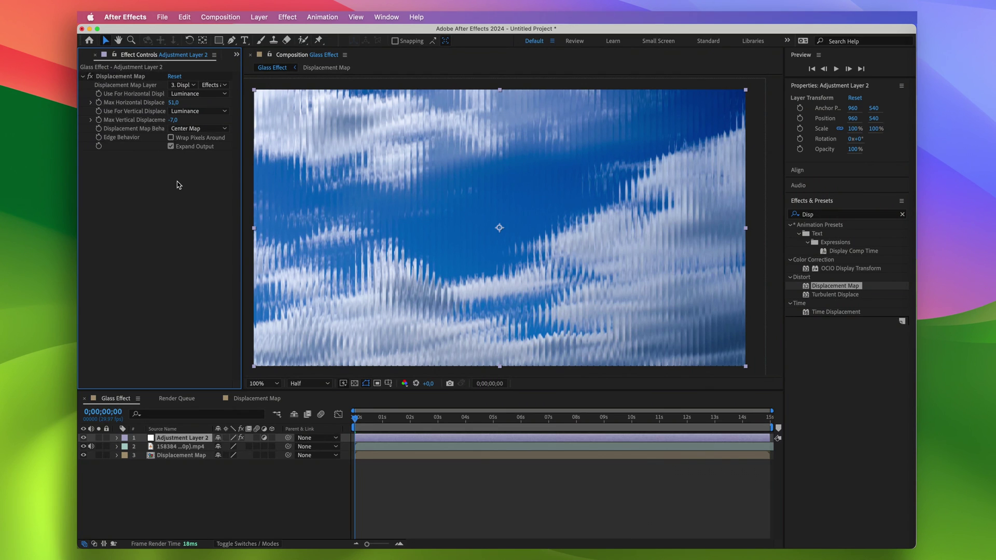
{"action": "left_click", "coordinate": [304, 482]}
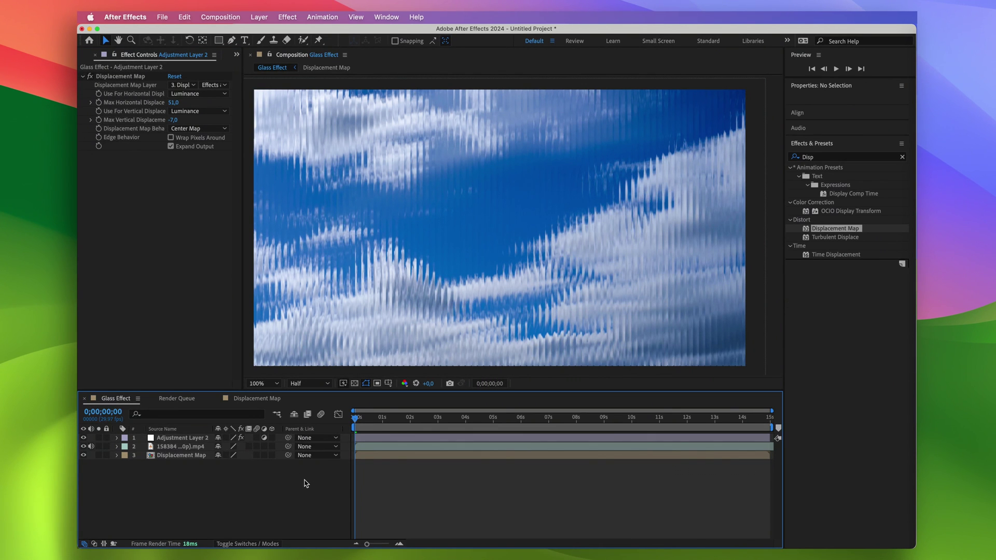
{"action": "key", "text": "space"}
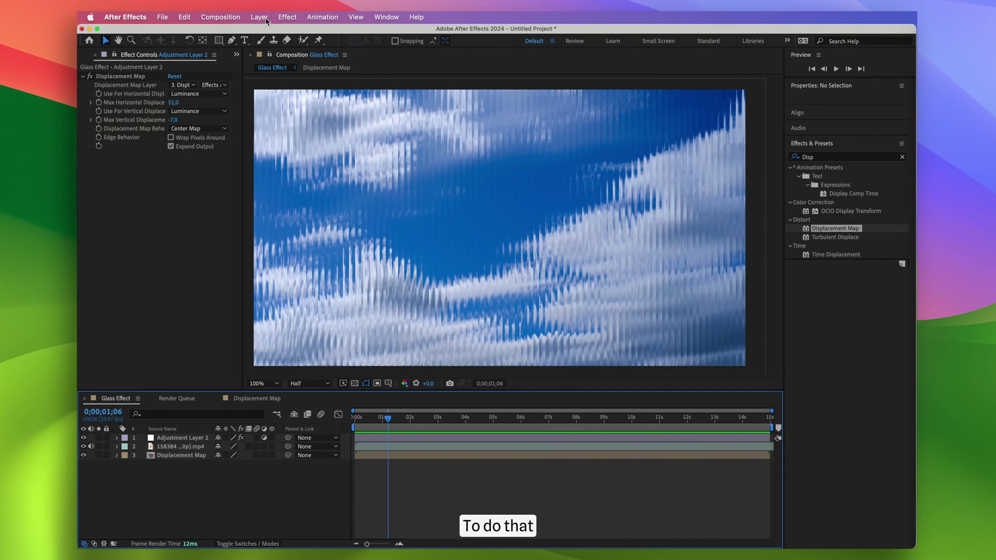
Step: Add the Glass Effect comp to the render queue with an H.264 output module
{"action": "left_click", "coordinate": [220, 17]}
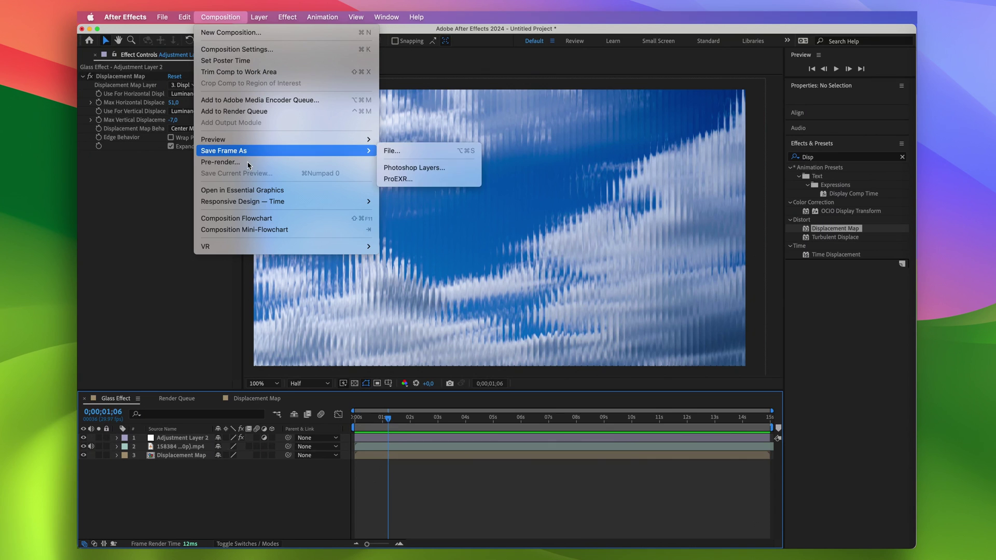
{"action": "left_click", "coordinate": [220, 162]}
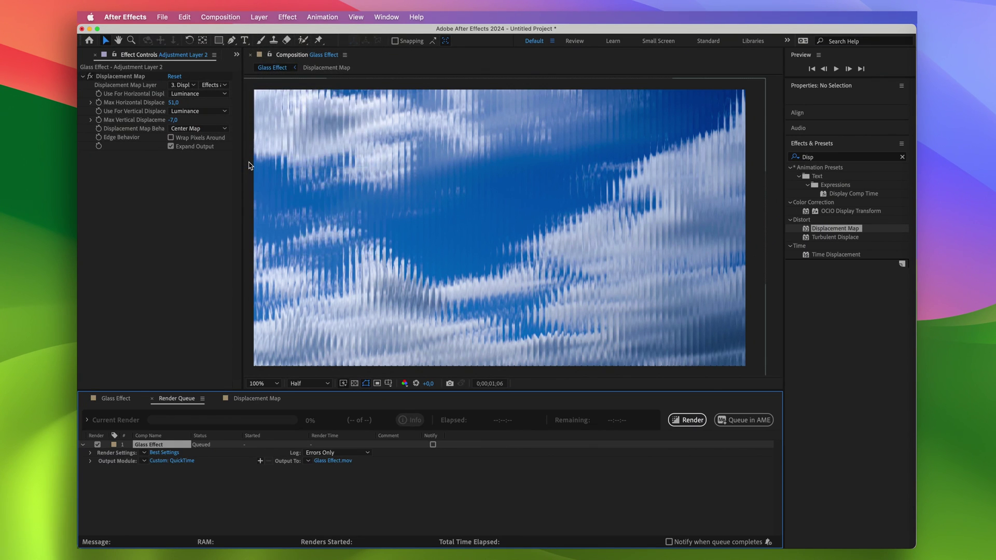
{"action": "left_click", "coordinate": [181, 461]}
{"action": "left_click", "coordinate": [439, 165]}
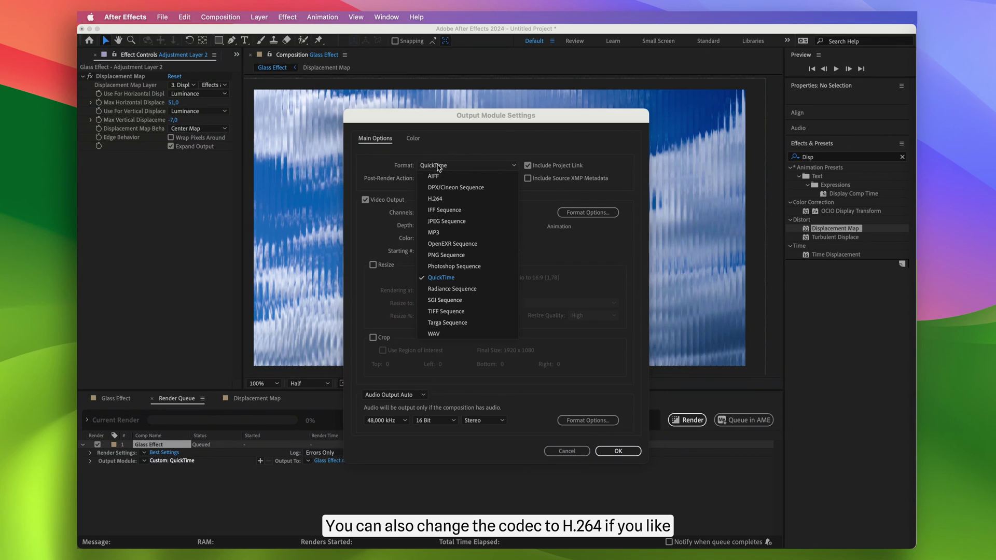
{"action": "left_click", "coordinate": [446, 200]}
{"action": "left_click", "coordinate": [618, 451]}
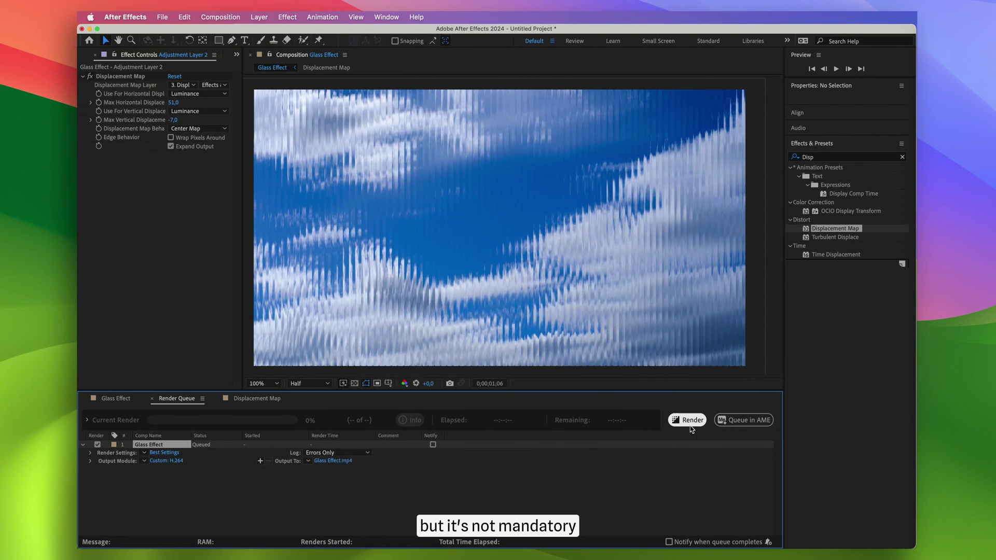